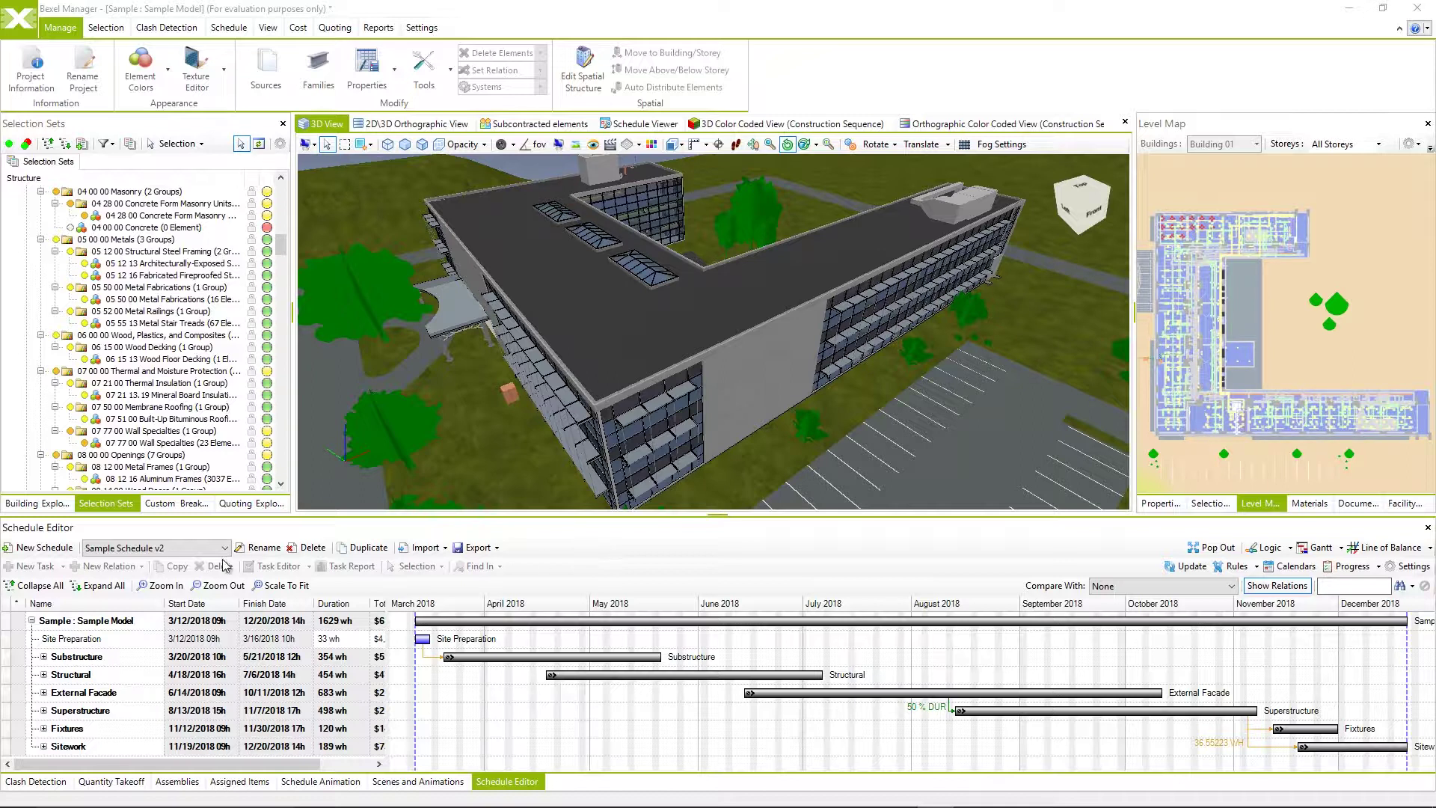
Create a new empty schedule named 'Commercial Construction'
click(59, 549)
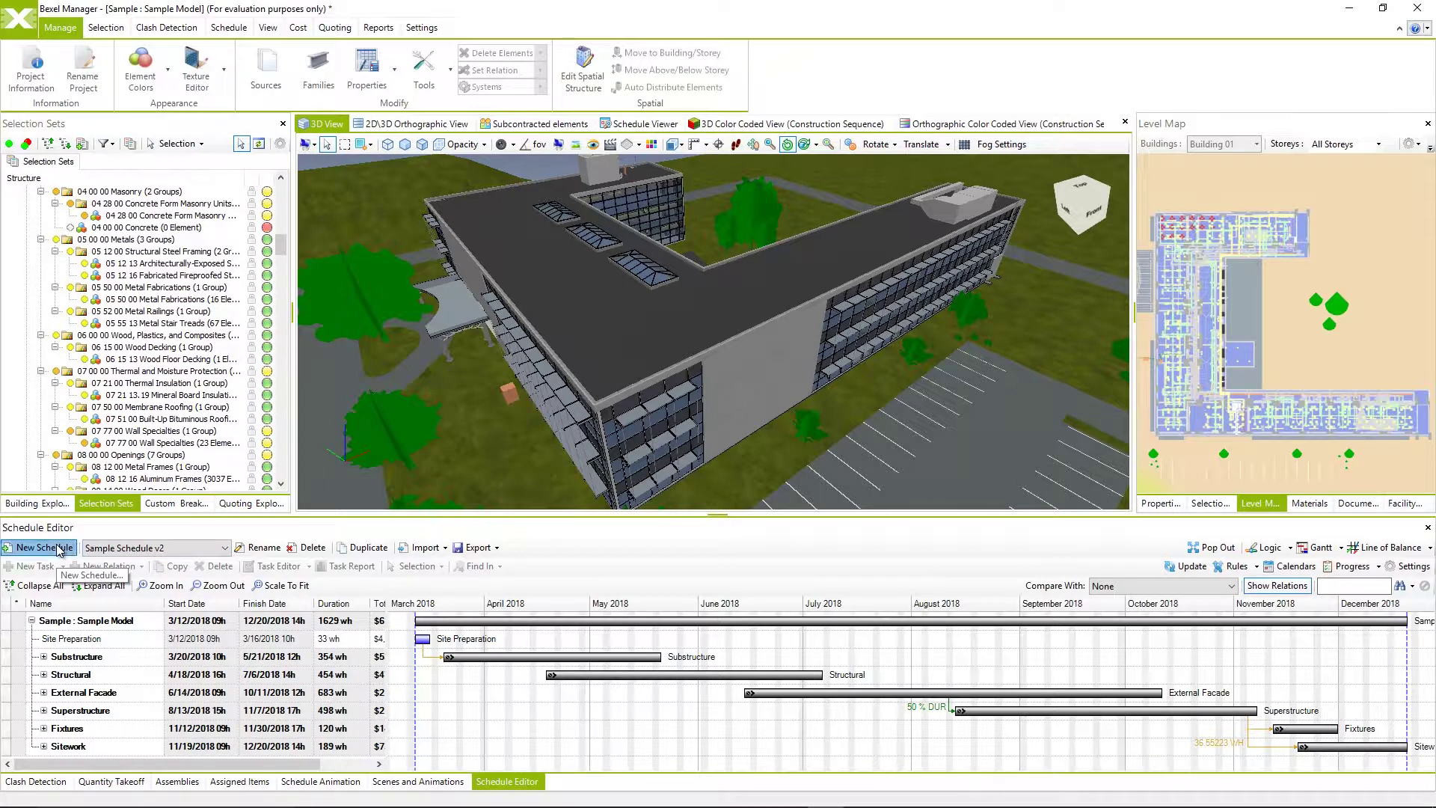
text(Commercial Construction)
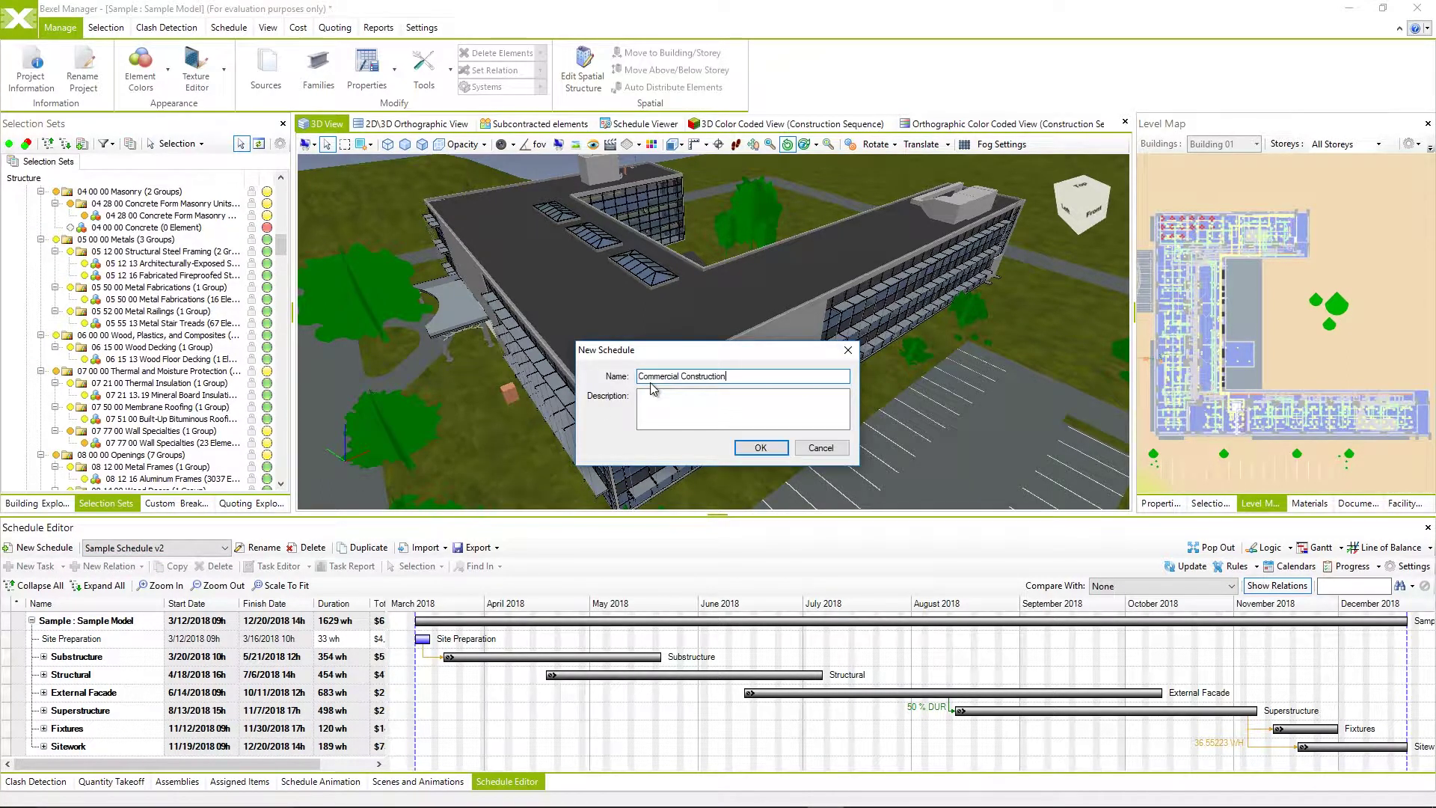
click(761, 447)
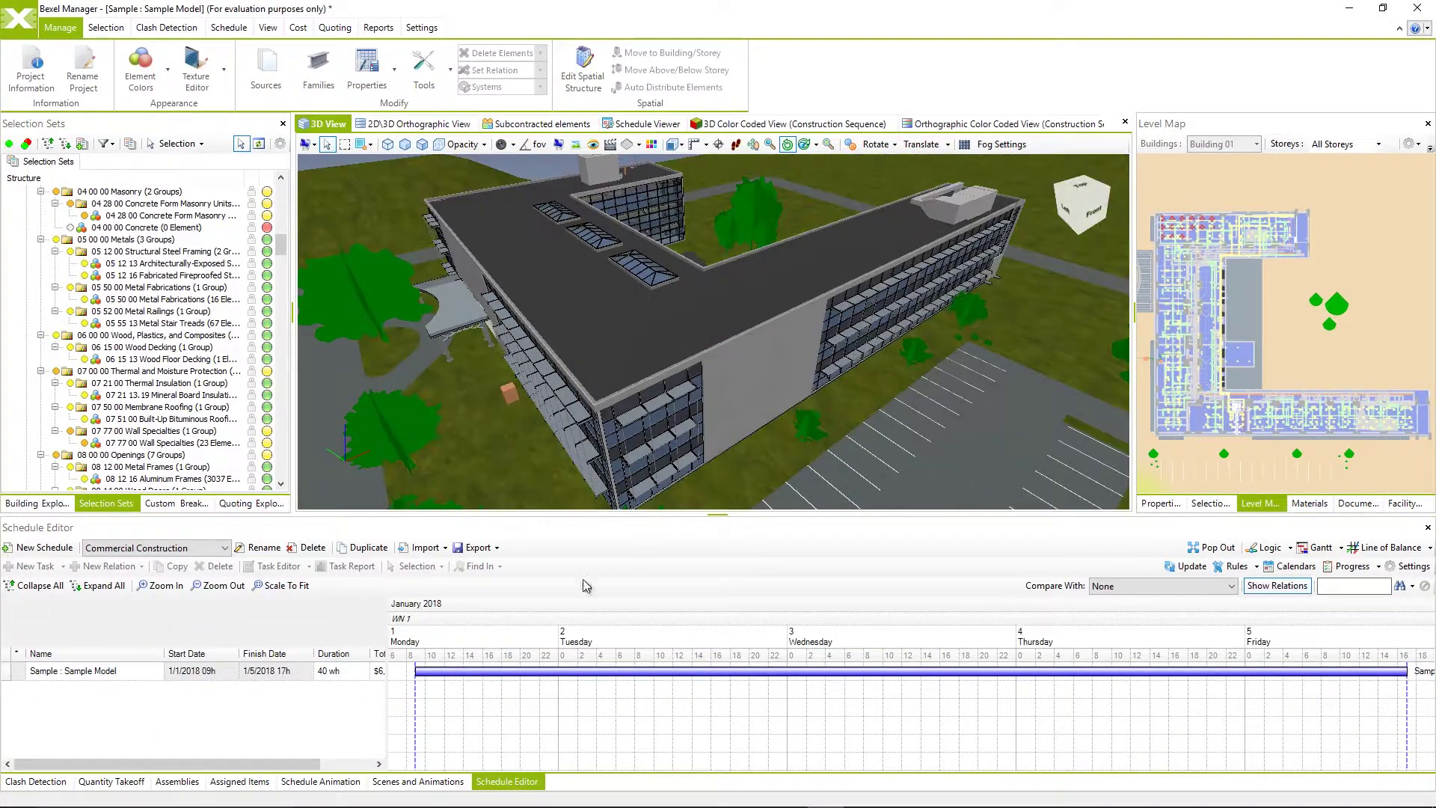
Load Commercial Construction.xml from the Desktop through Import From MS Project
click(447, 549)
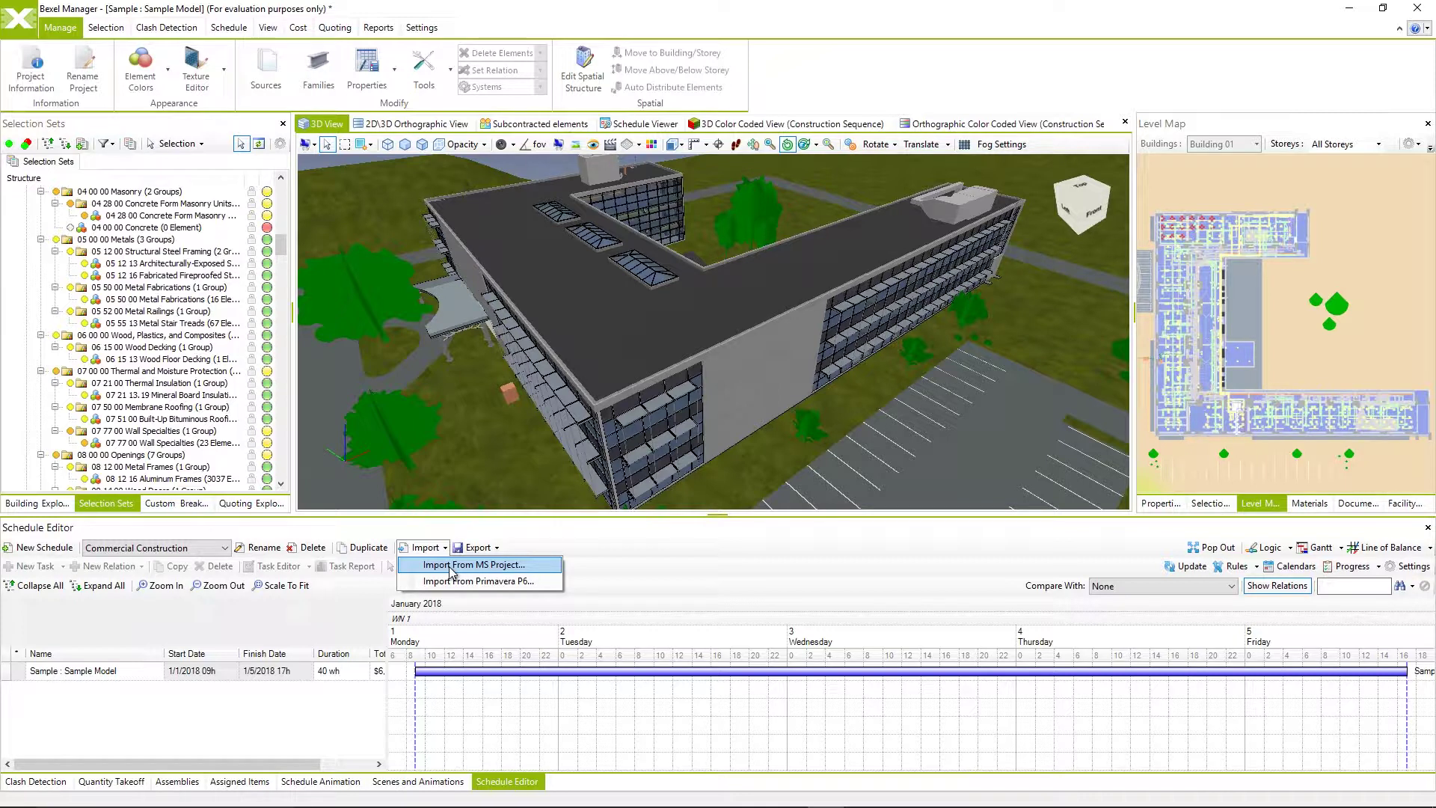
click(452, 567)
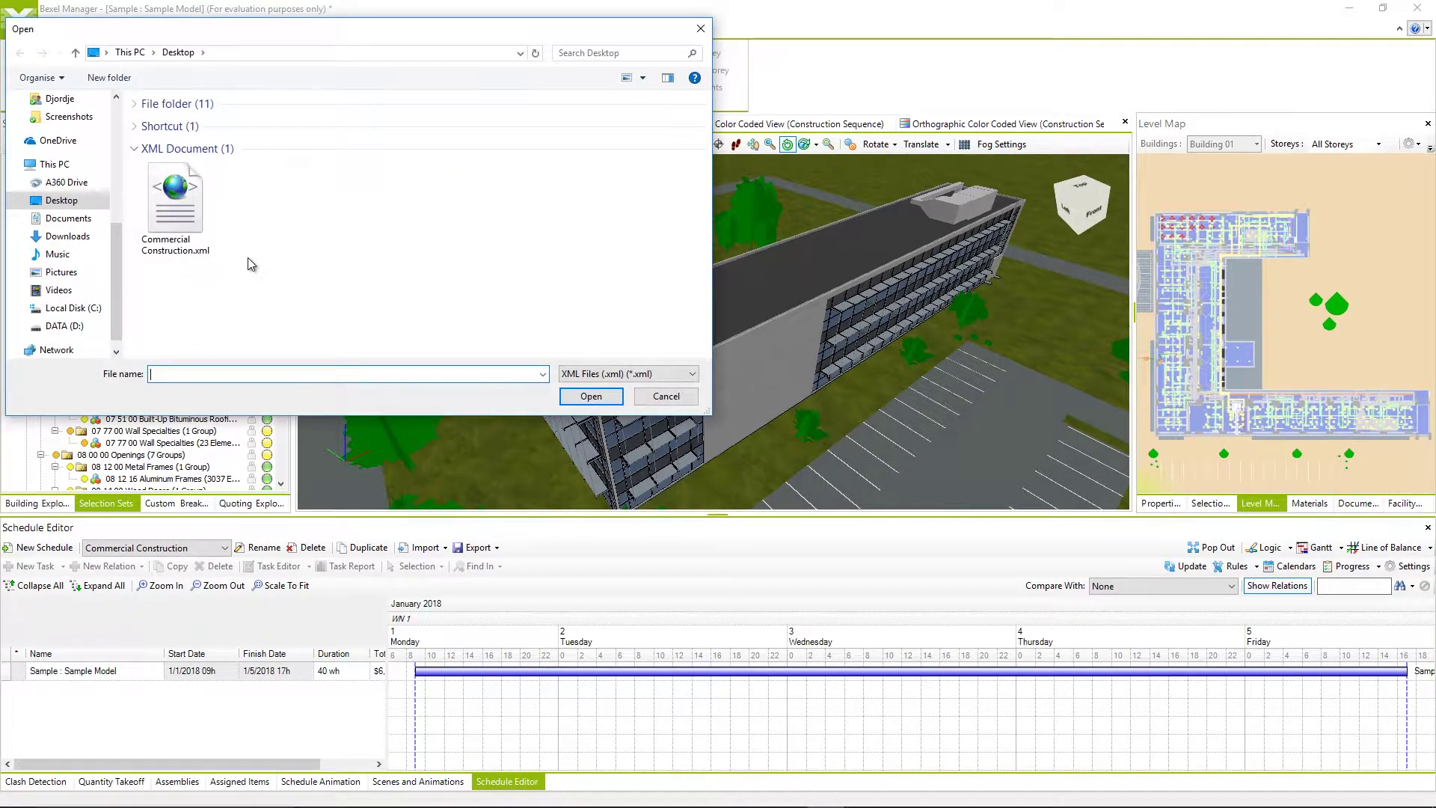
click(189, 213)
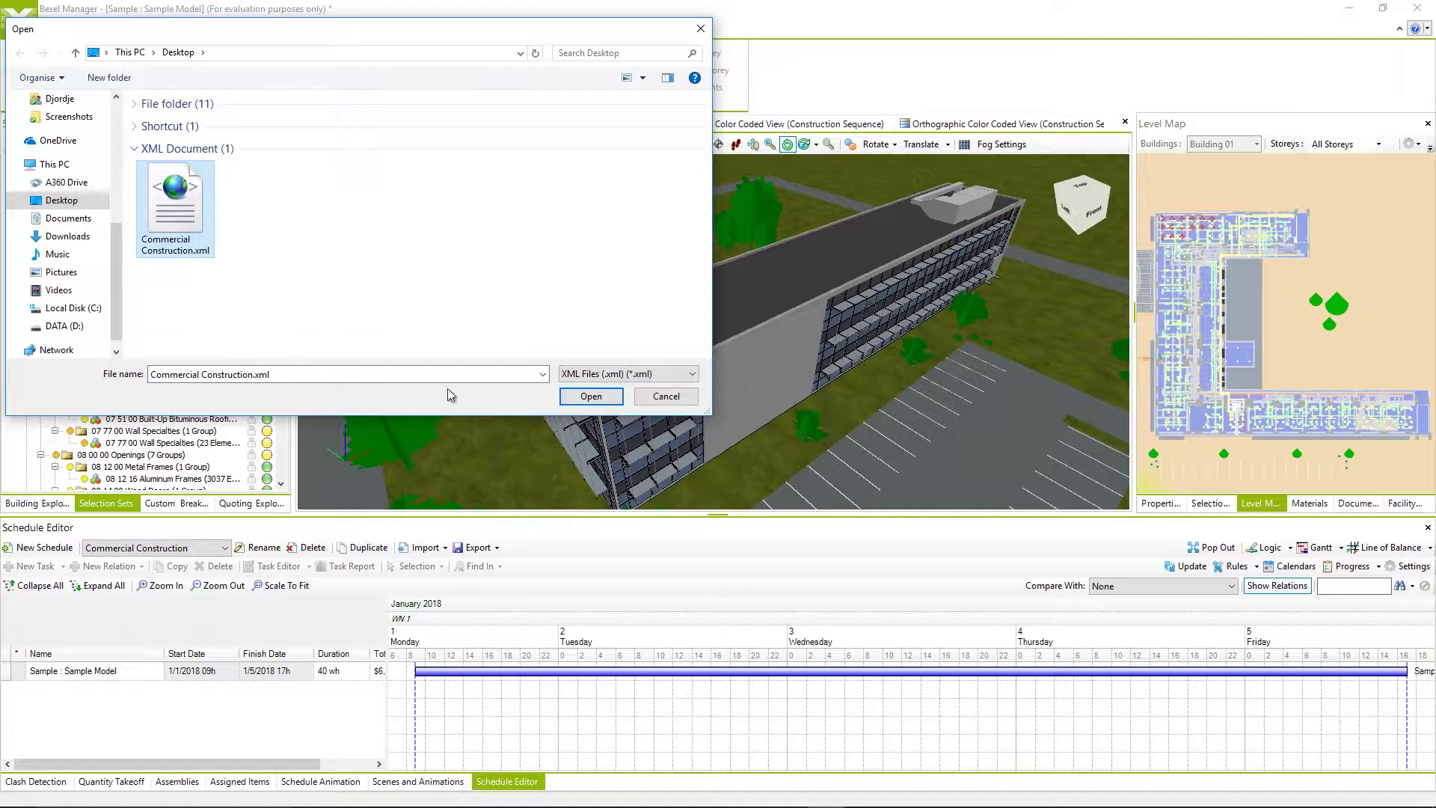
click(609, 396)
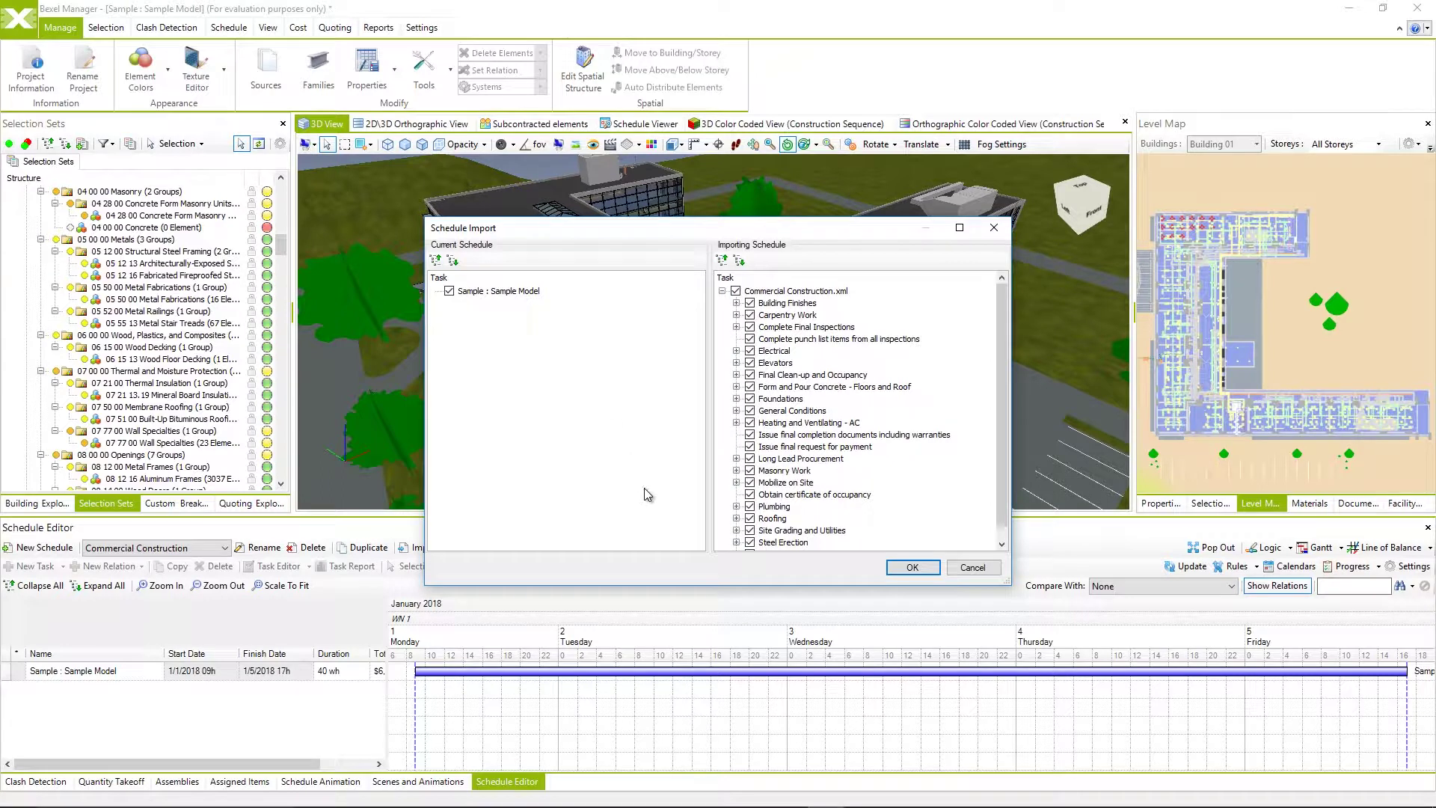
Accept all tasks and default property matching, add Calendars To Create, and run the import
click(919, 572)
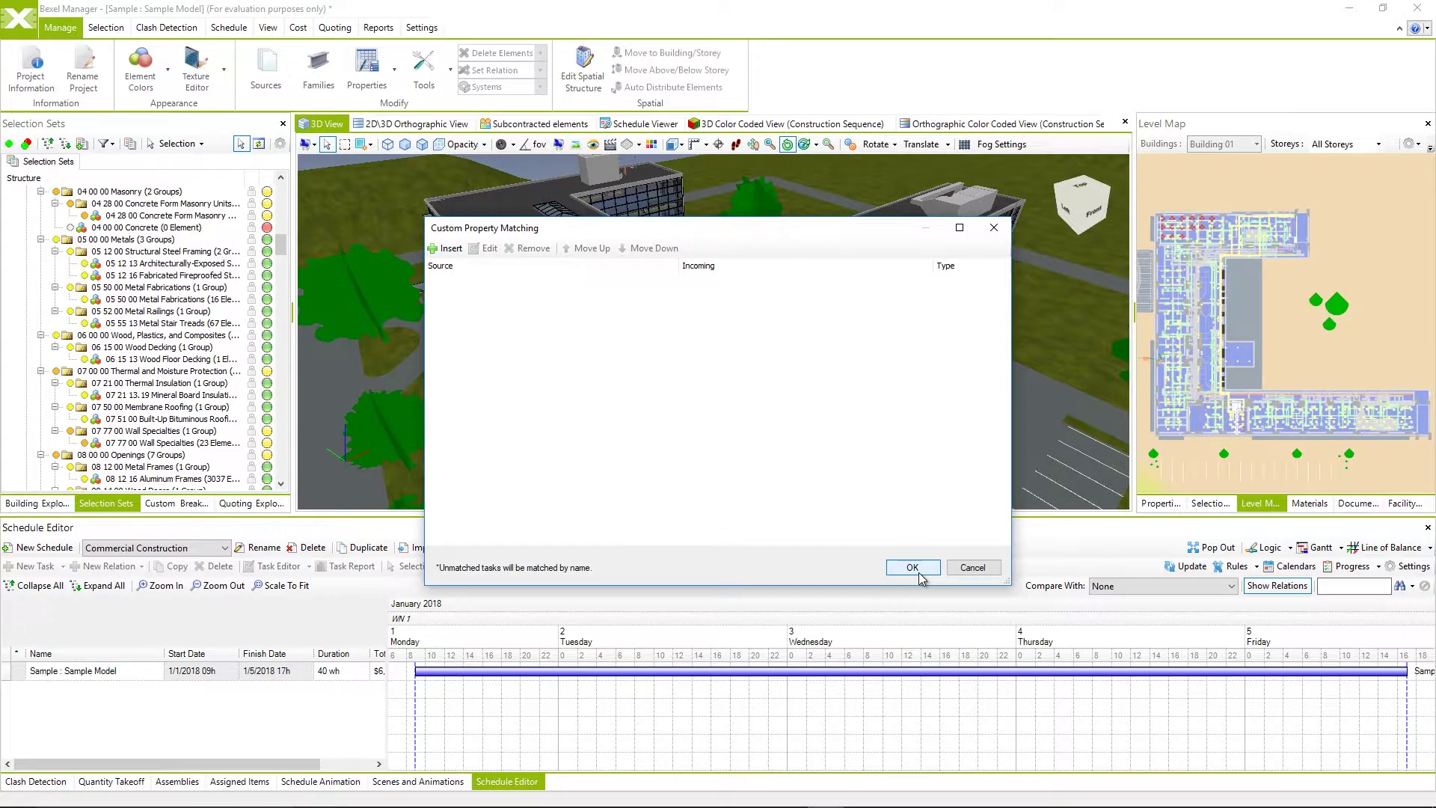
click(918, 573)
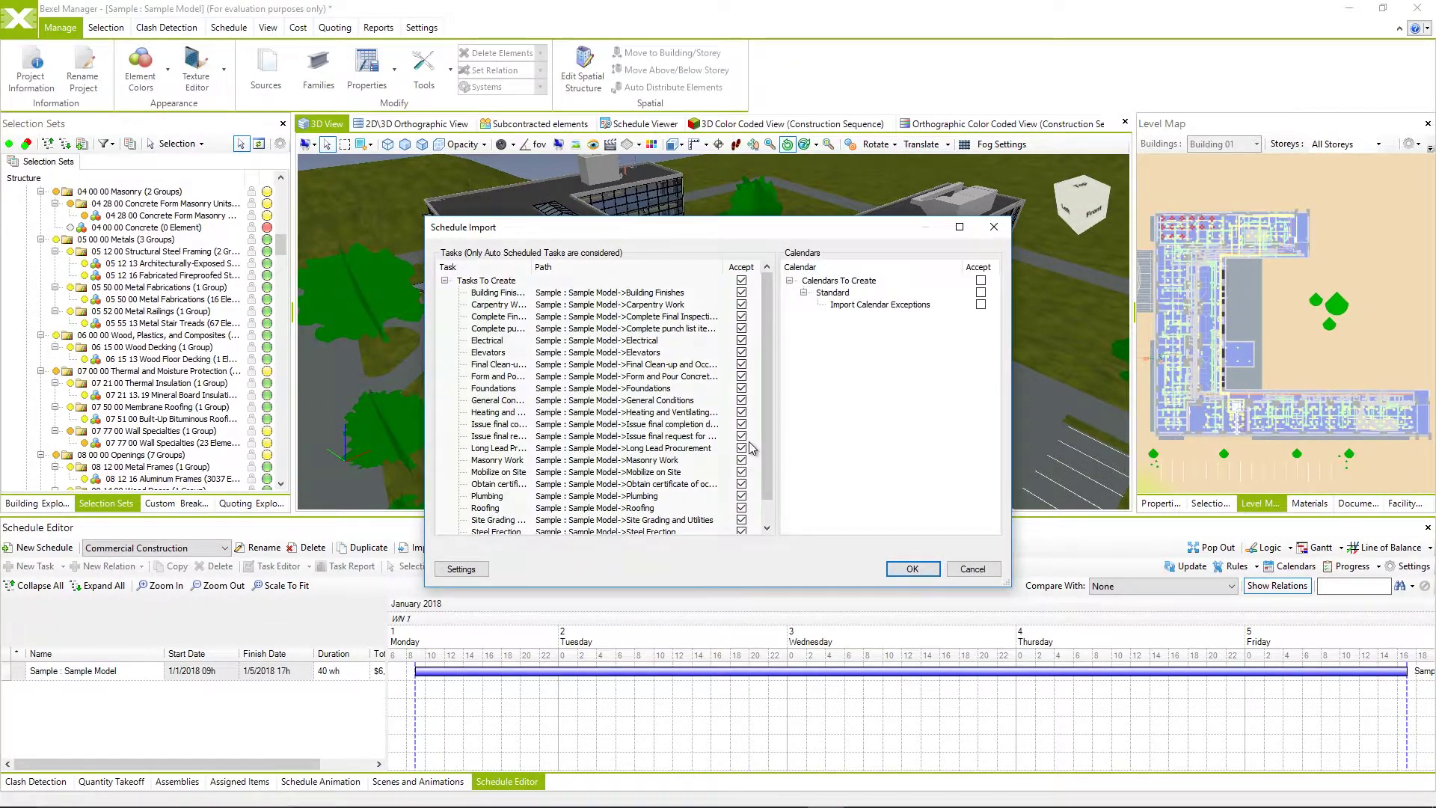
scroll(752, 448, down, 1)
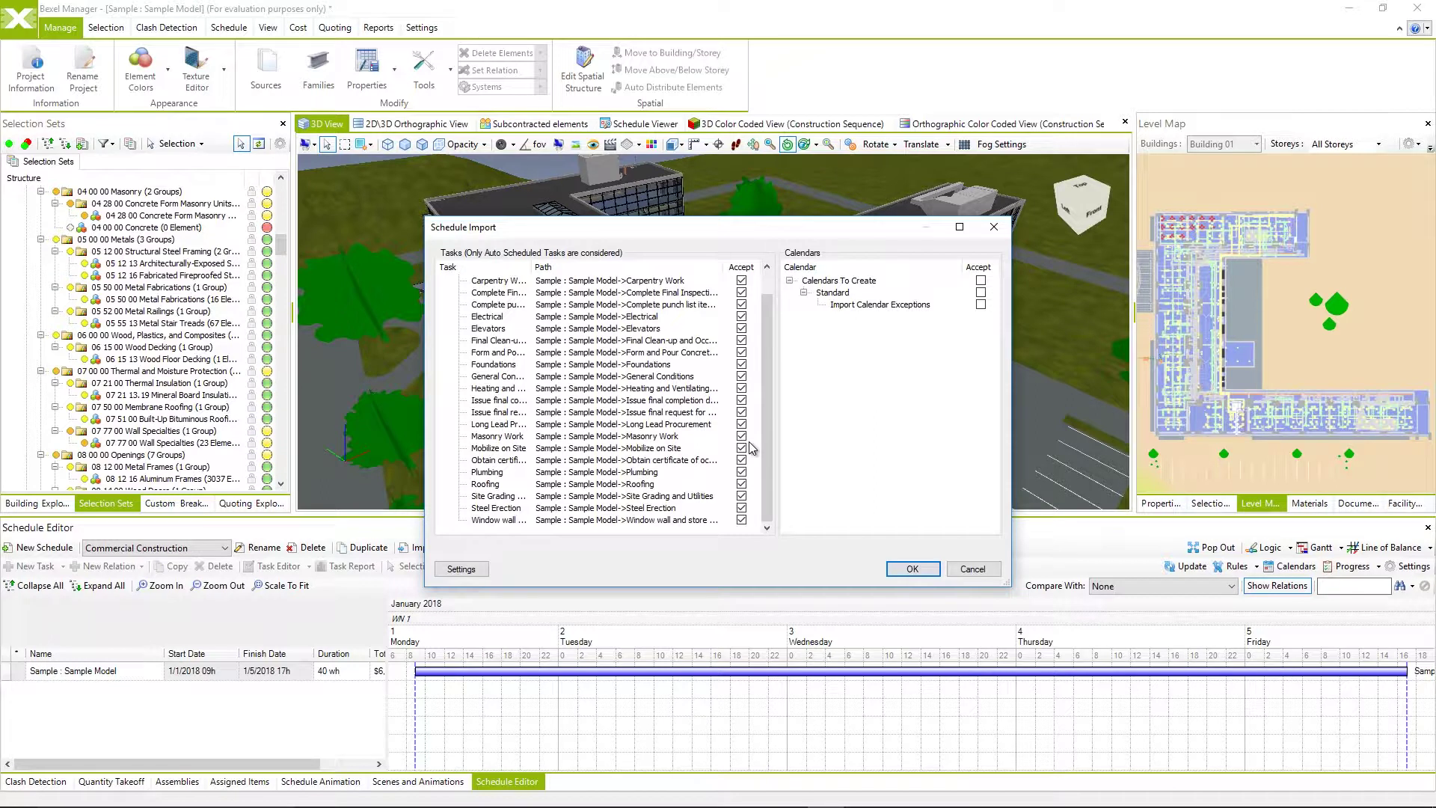
click(982, 281)
click(912, 569)
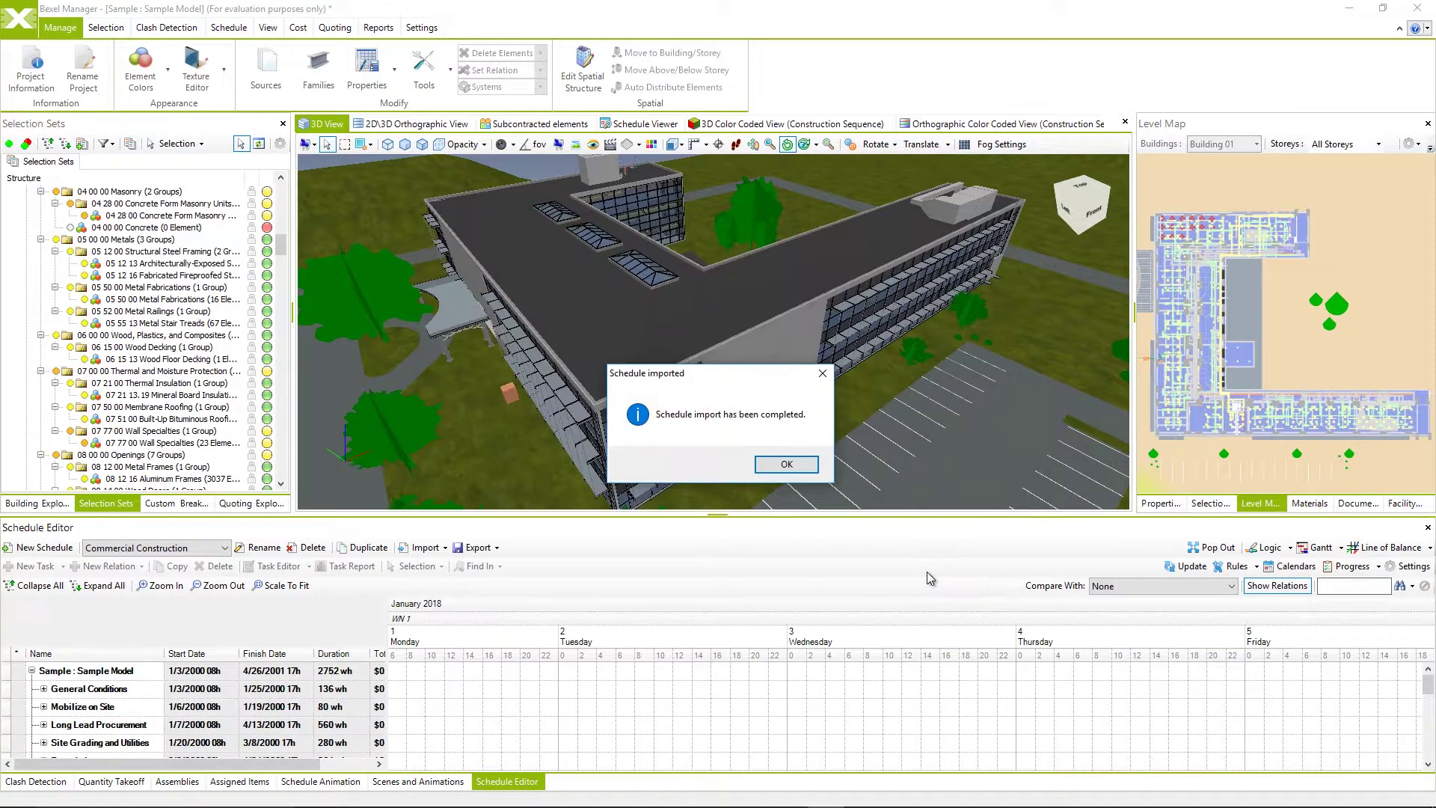
Expand all Commercial Construction tasks, zoom out to months, and scroll through the subtasks
click(806, 469)
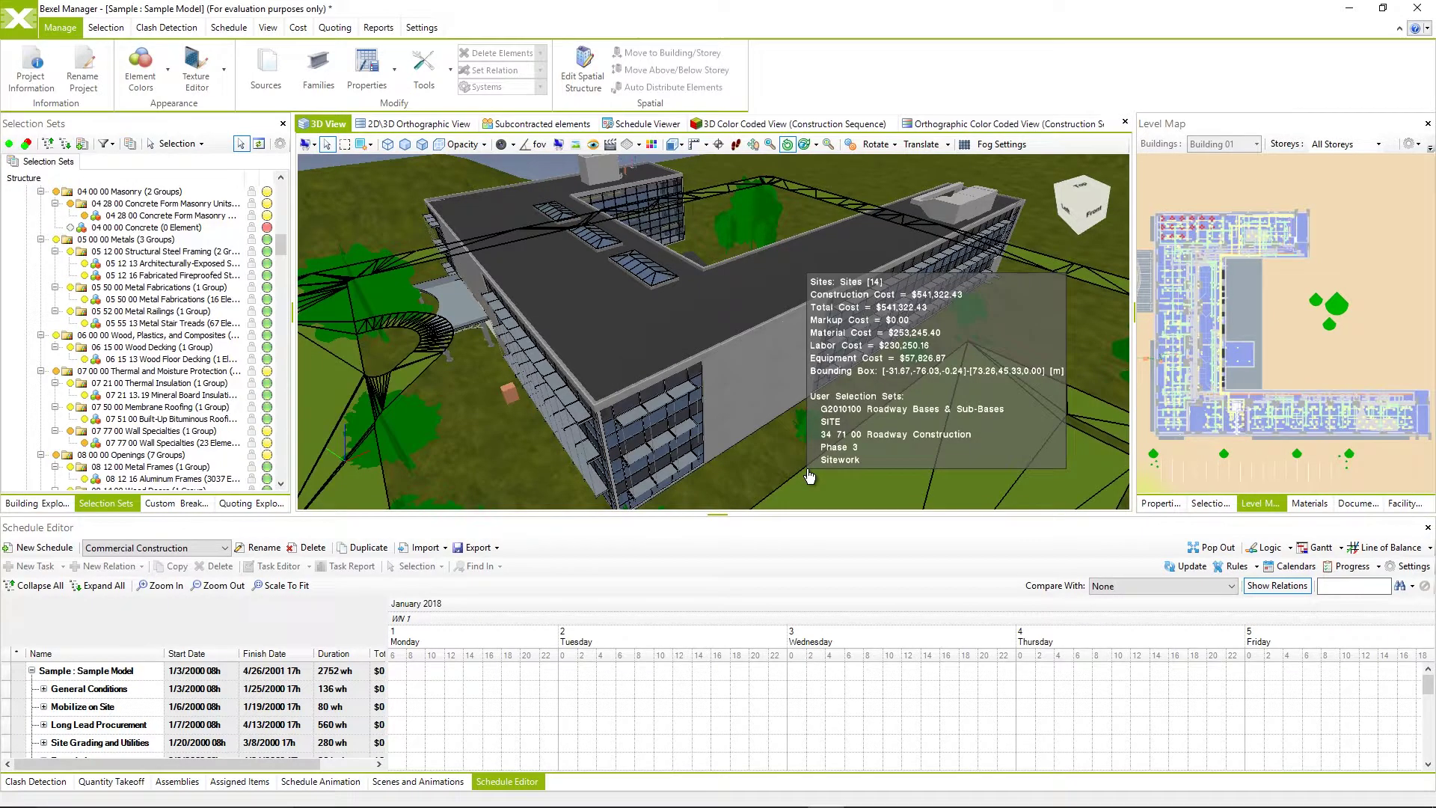
click(124, 586)
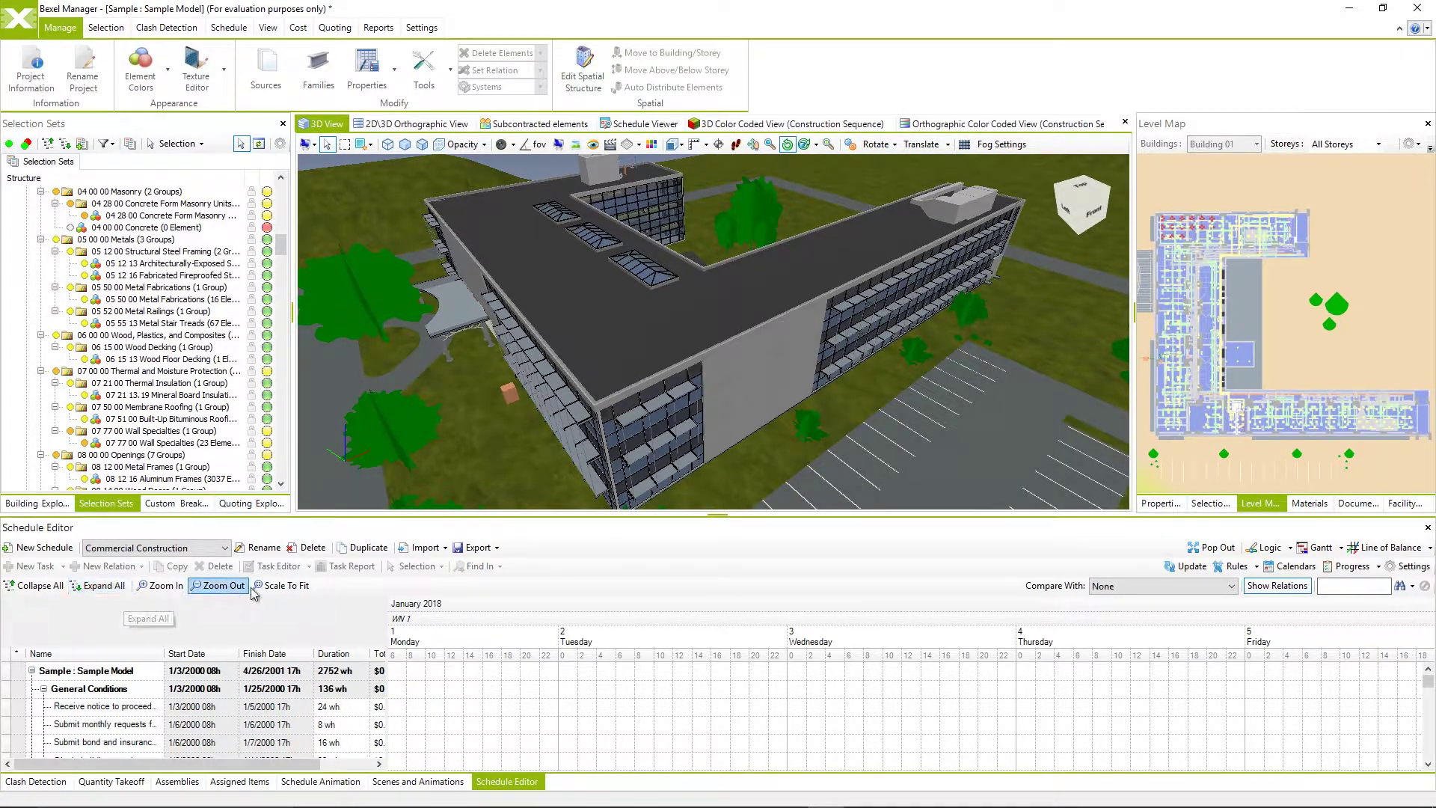
click(278, 586)
scroll(818, 671, down, 2)
scroll(818, 671, down, 2)
scroll(819, 671, down, 1)
scroll(818, 672, down, 2)
scroll(818, 672, down, 2)
scroll(819, 671, down, 2)
scroll(818, 672, down, 2)
scroll(818, 672, down, 2)
scroll(820, 677, down, 3)
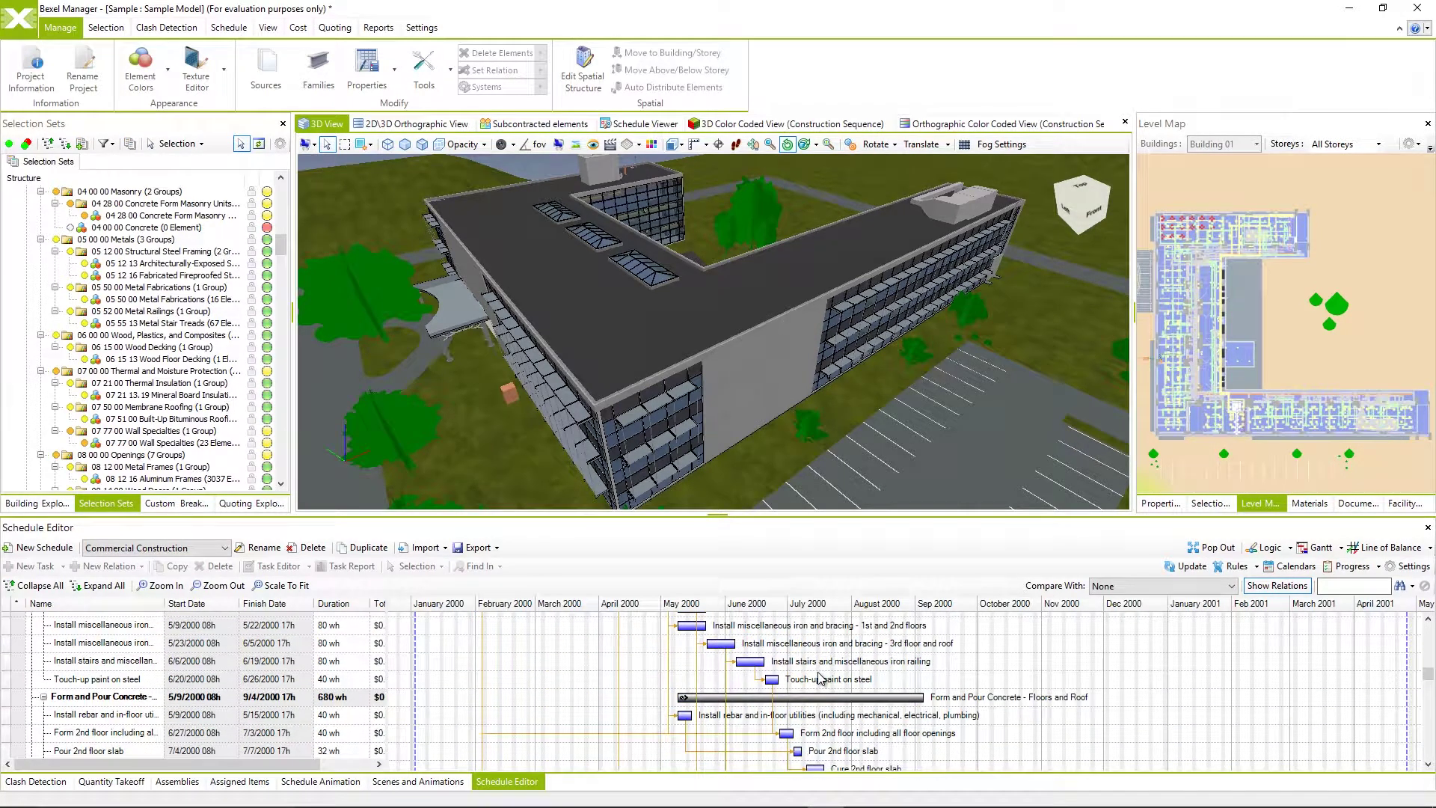
click(223, 549)
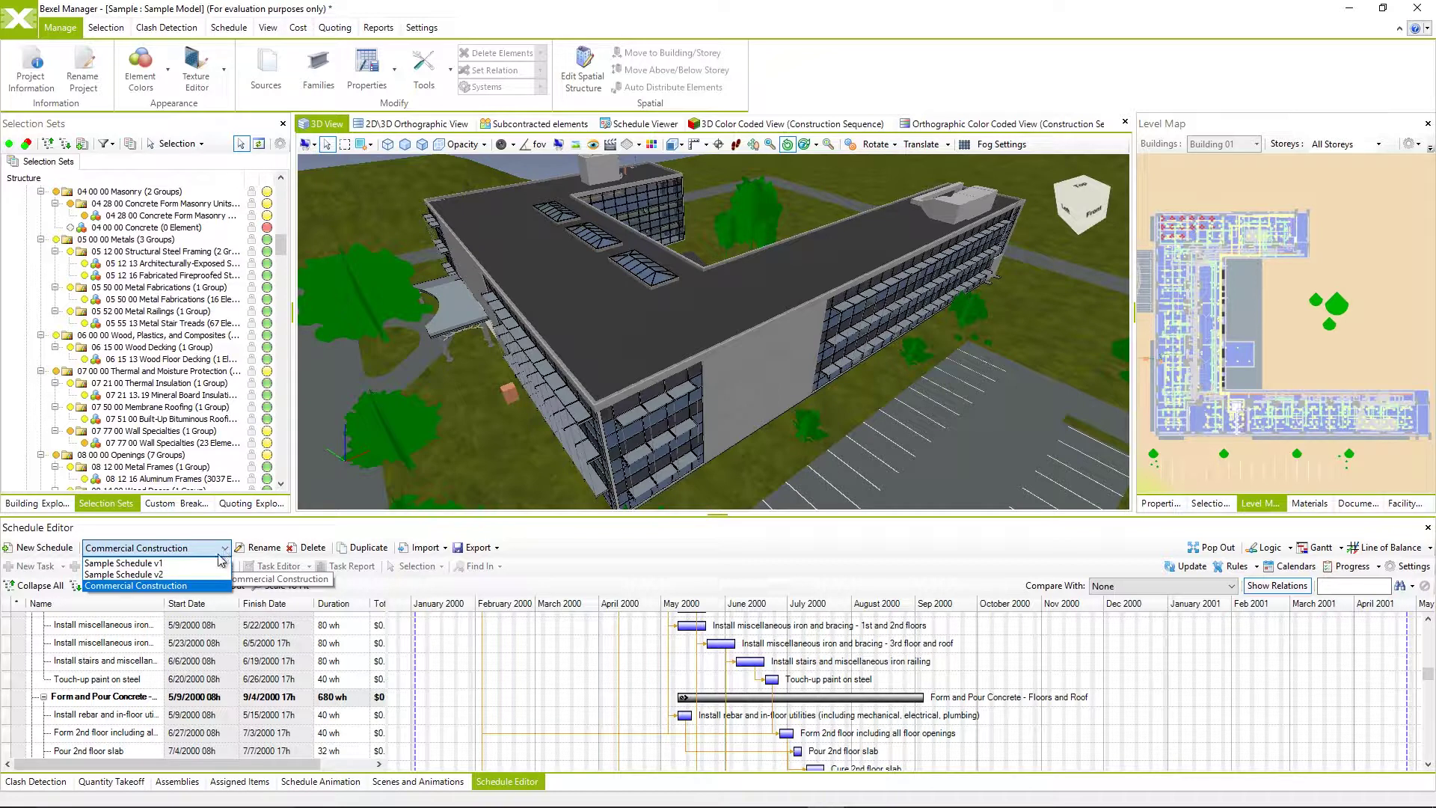
Make Sample Schedule v2 the active schedule and show its export options
click(221, 573)
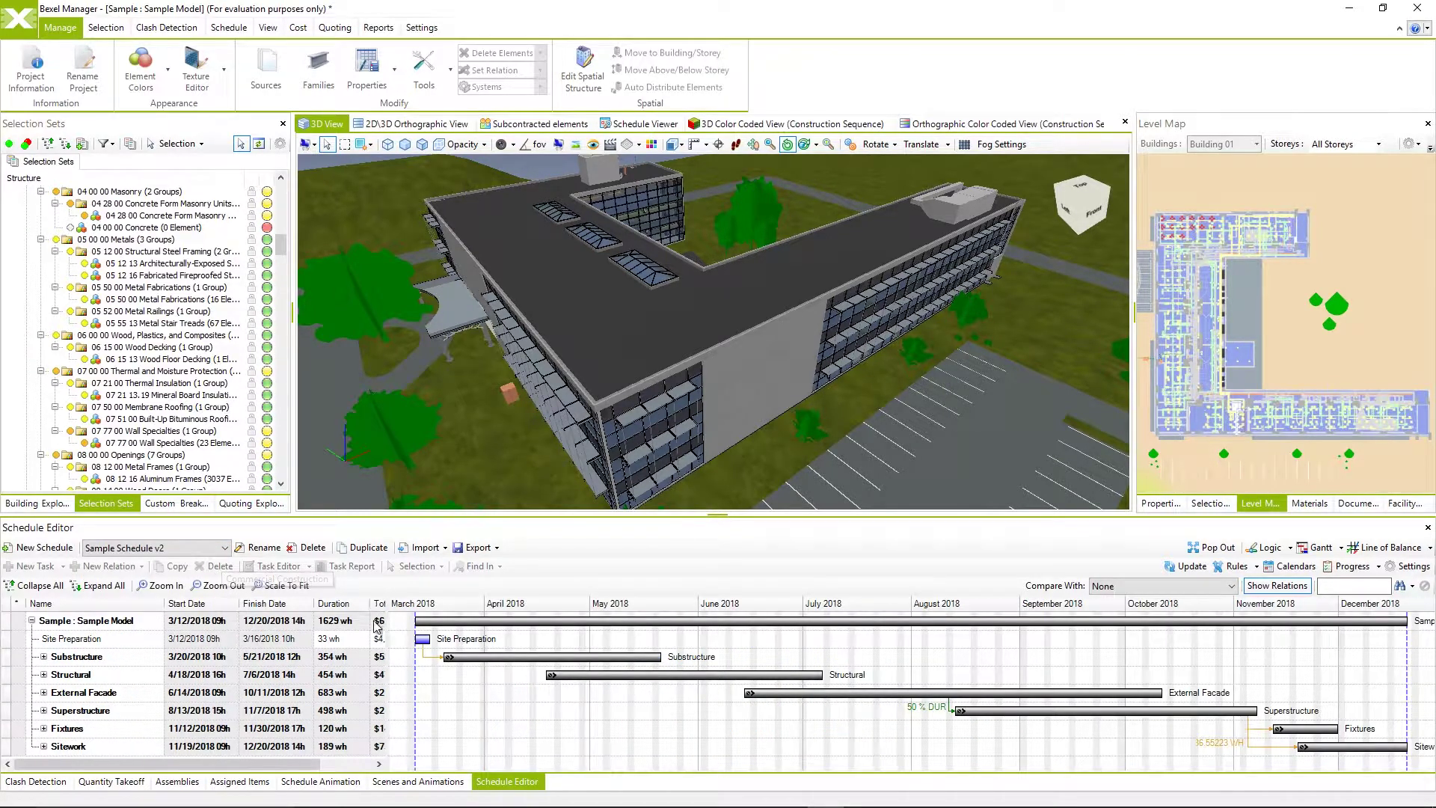
click(496, 549)
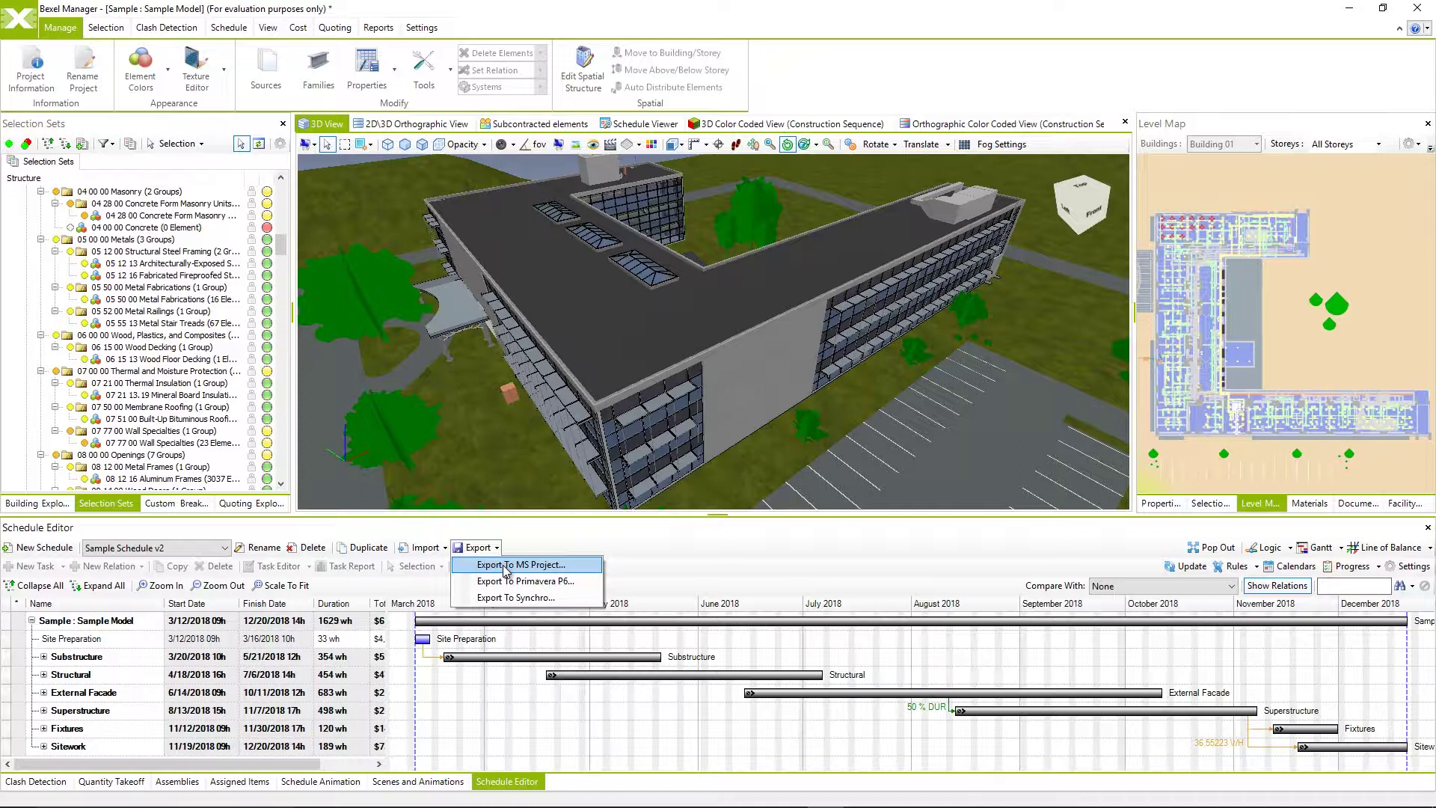
Export Sample Schedule v2 to MS Project at level 7 with relations included
click(506, 567)
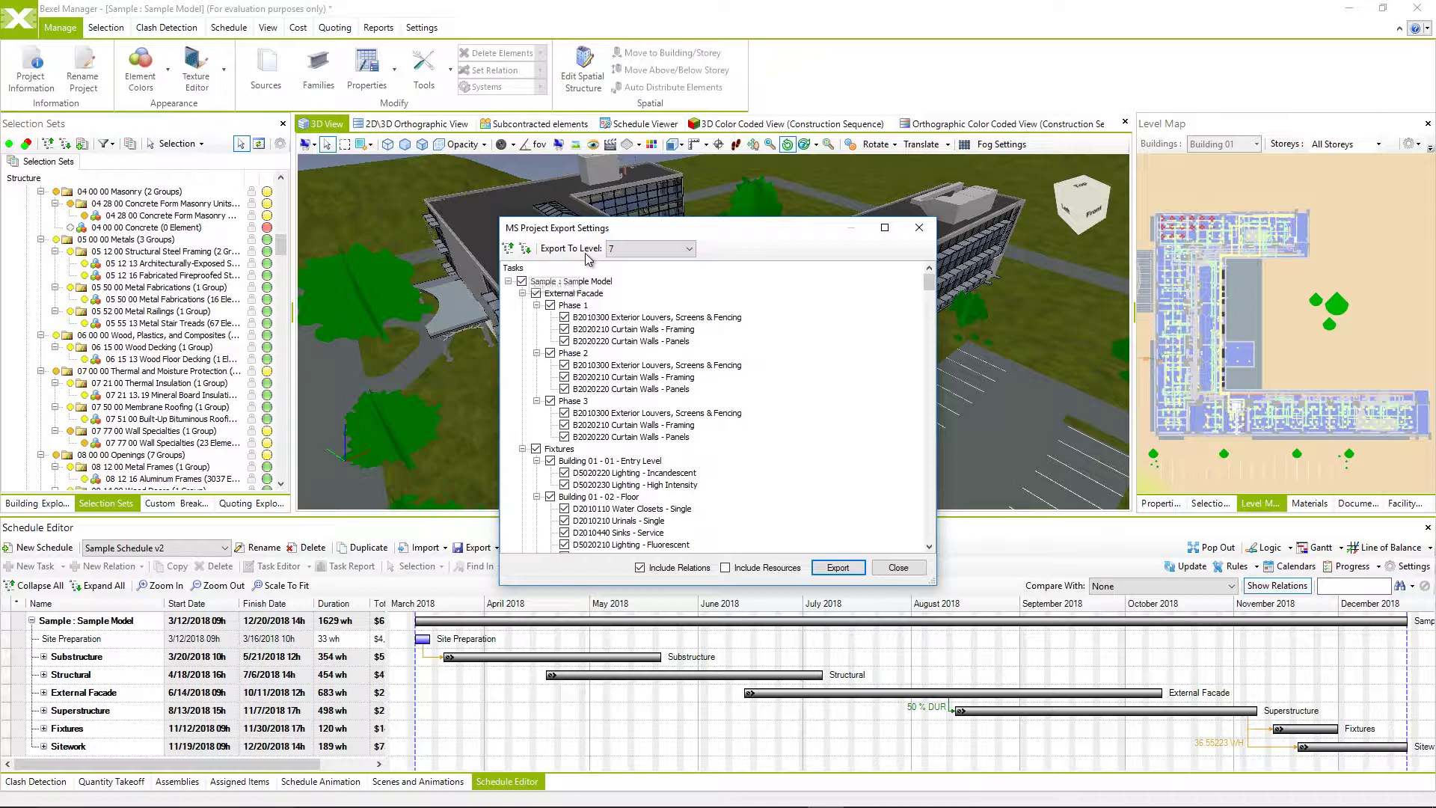
click(688, 251)
click(684, 276)
click(689, 248)
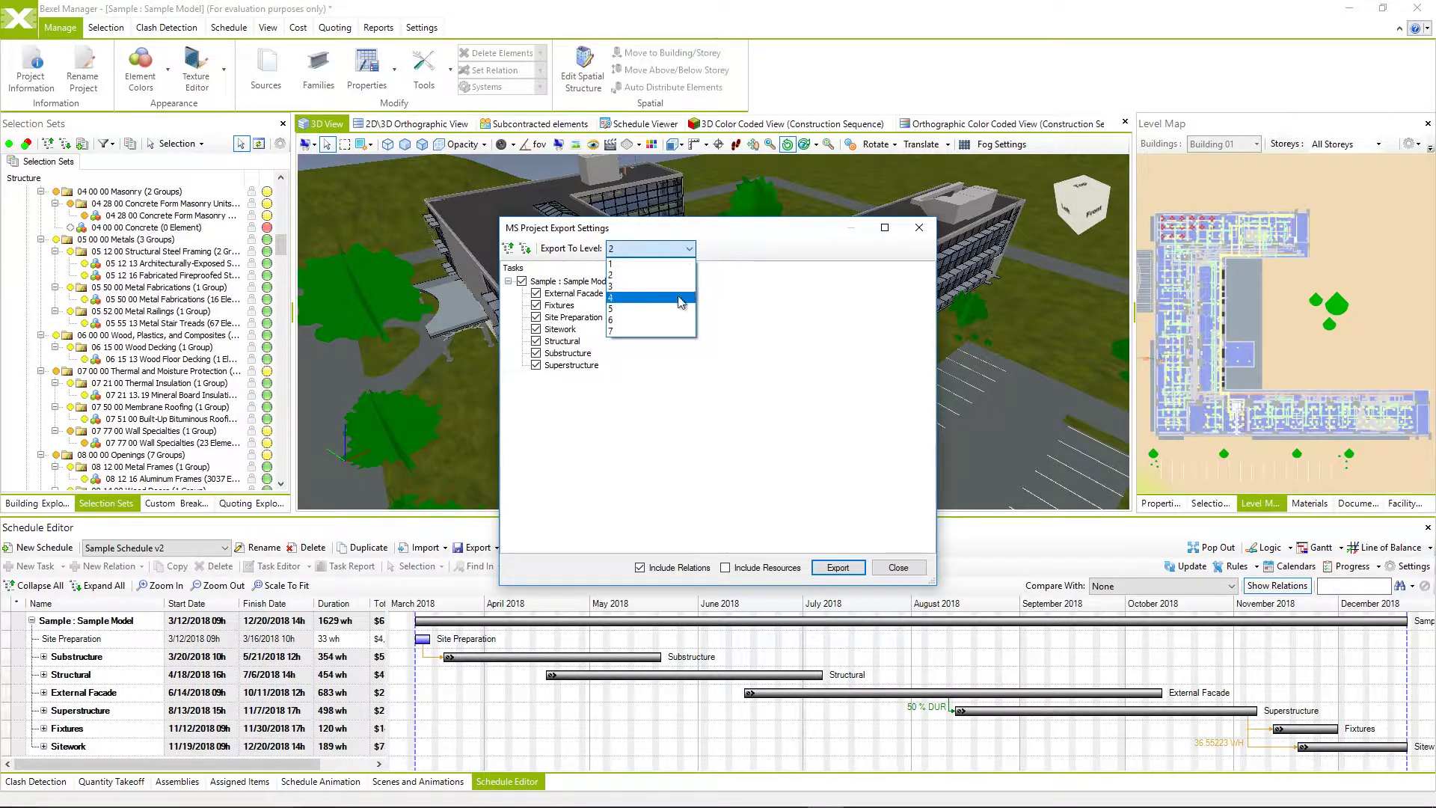
click(677, 330)
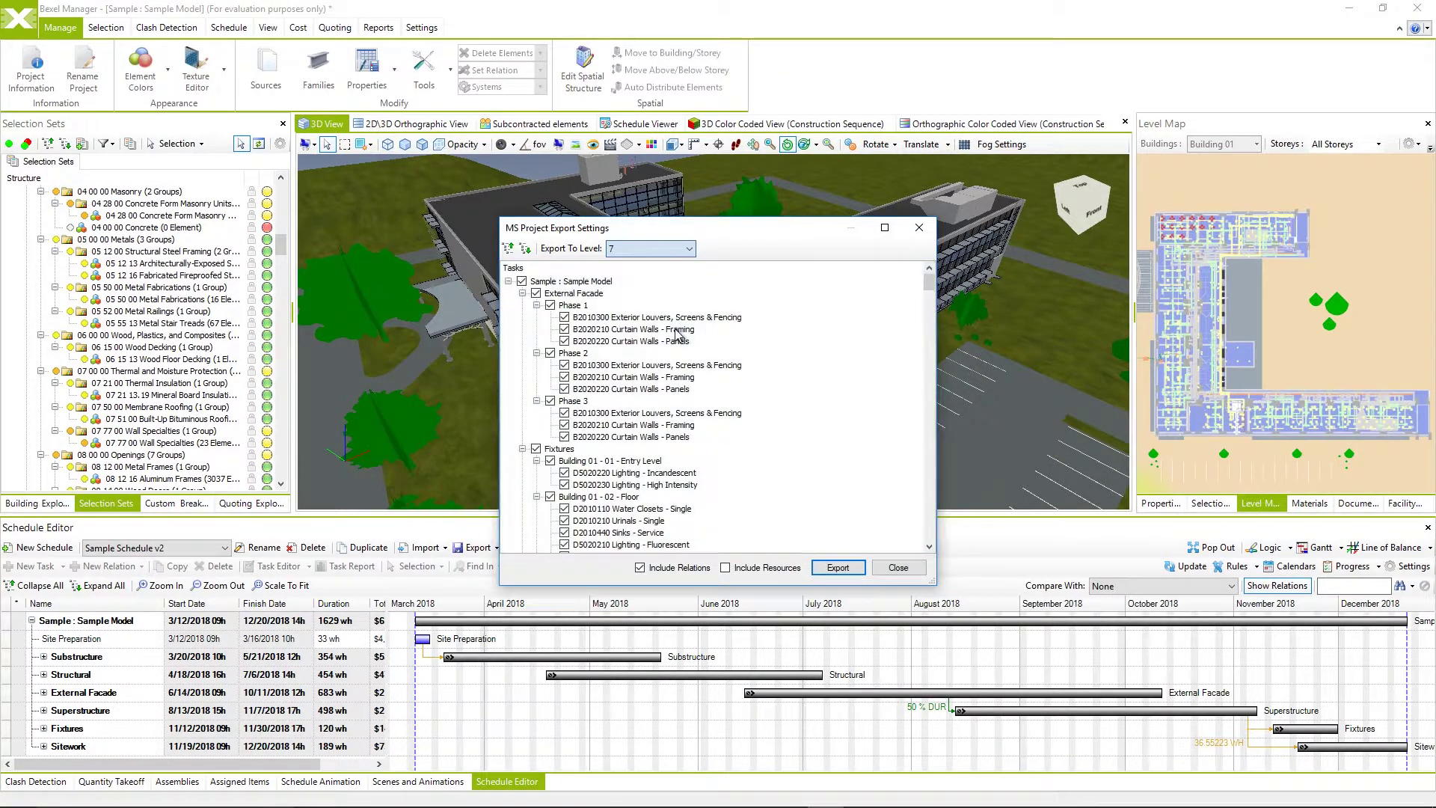
click(692, 355)
scroll(692, 356, down, 1)
scroll(692, 356, down, 1)
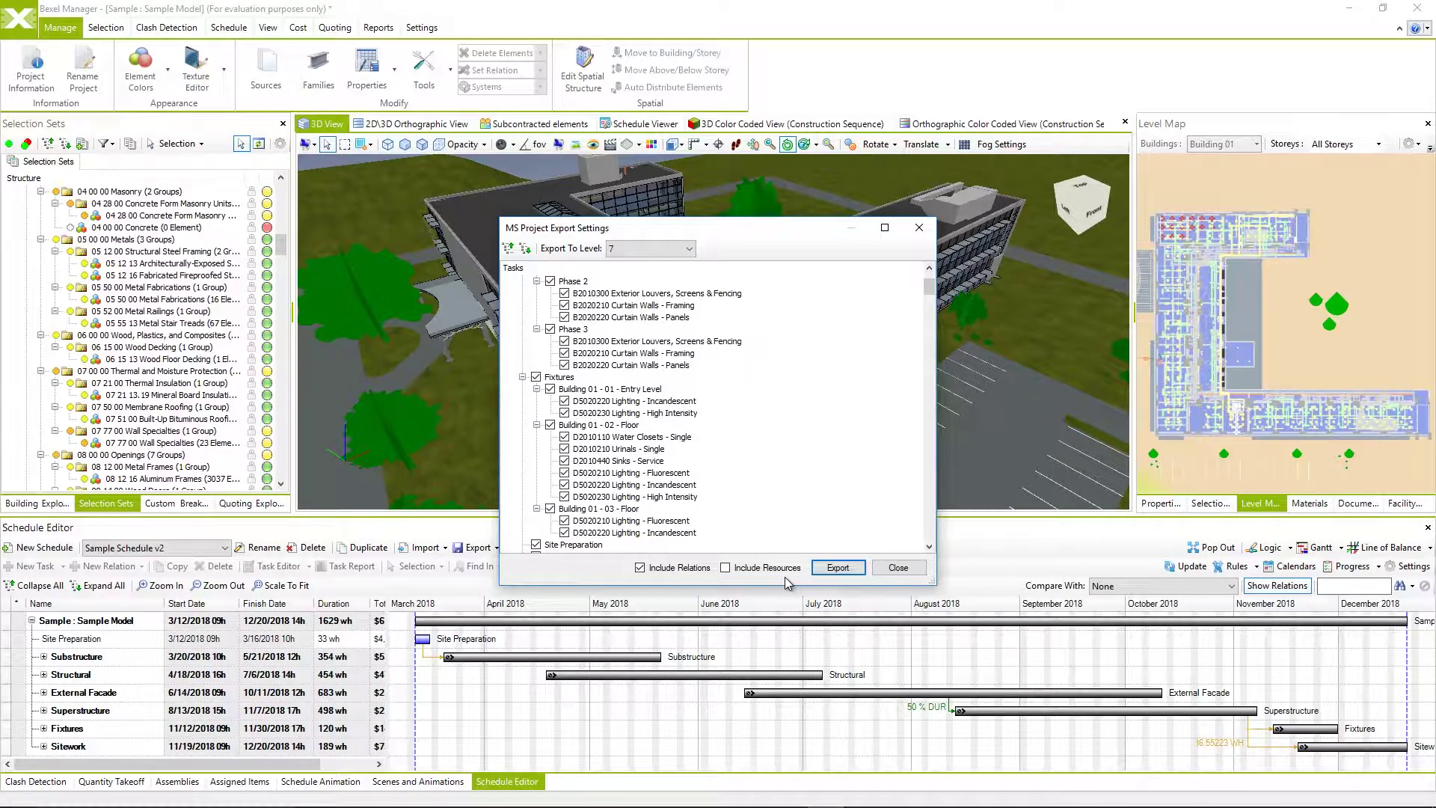
click(851, 570)
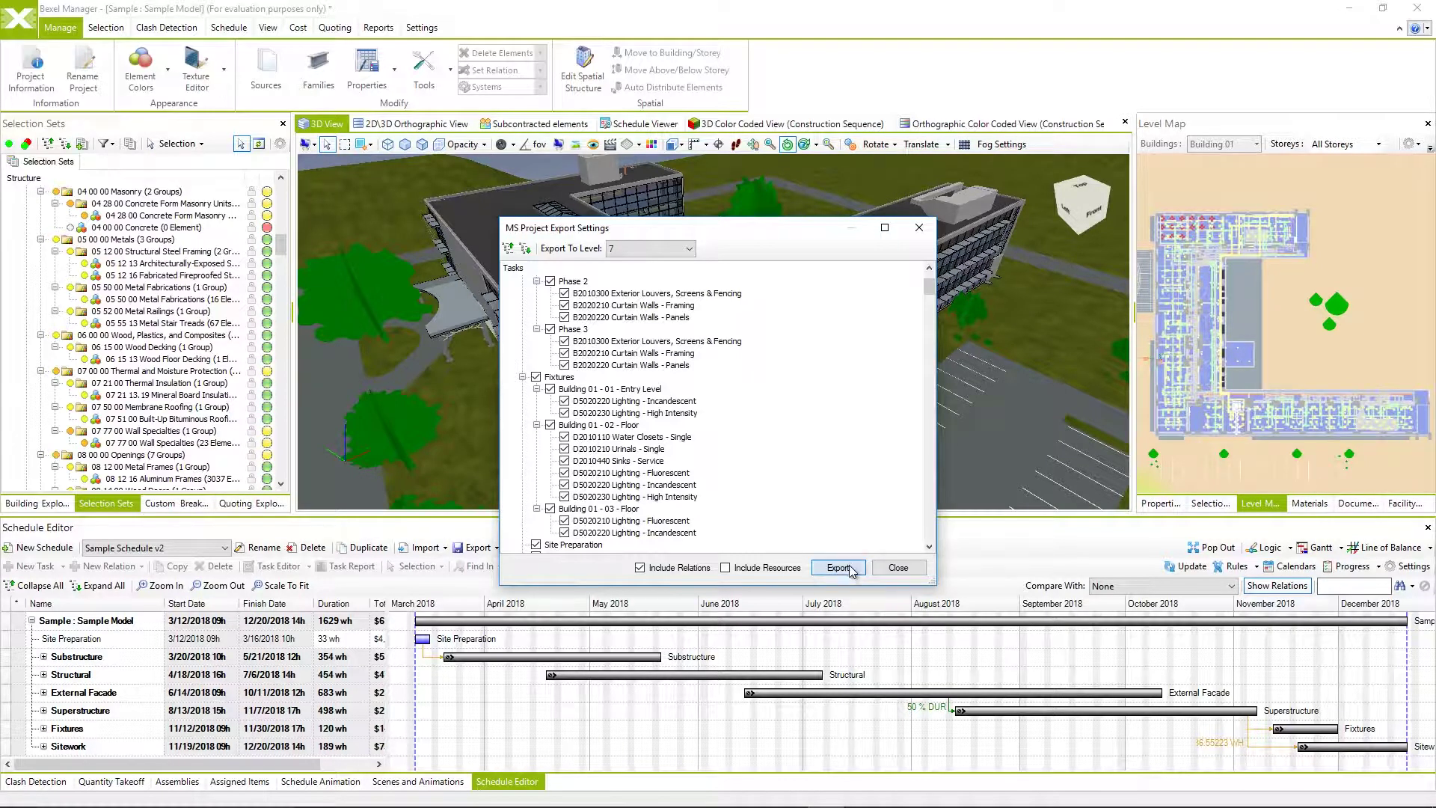